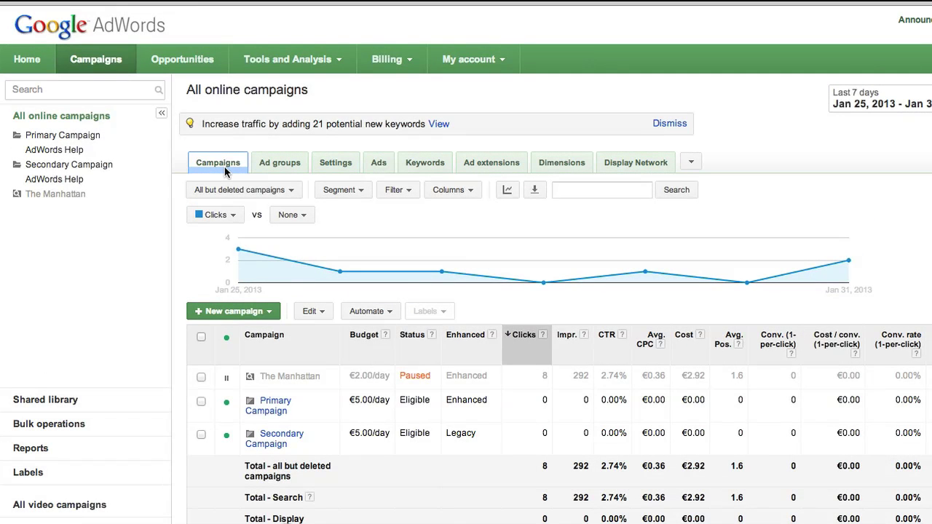
List both AdWords Help ad groups across all online campaigns, then move on to keywords.
{"action": "left_click", "coordinate": [270, 173]}
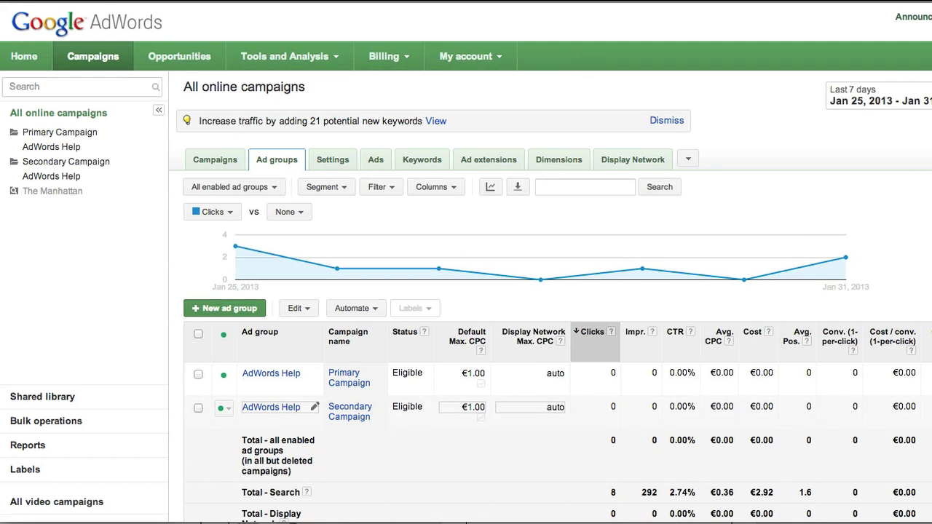
{"action": "left_click", "coordinate": [422, 165]}
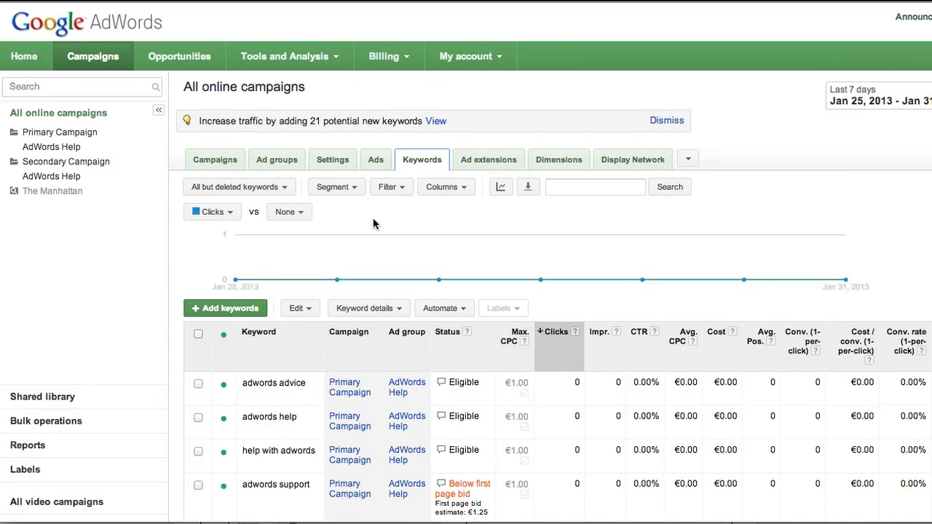
Scroll through the keyword table for all campaigns, then go to Display Network placements.
{"action": "scroll", "coordinate": [374, 223], "scroll_direction": "down", "scroll_amount": 2}
{"action": "scroll", "coordinate": [373, 224], "scroll_direction": "down", "scroll_amount": 4}
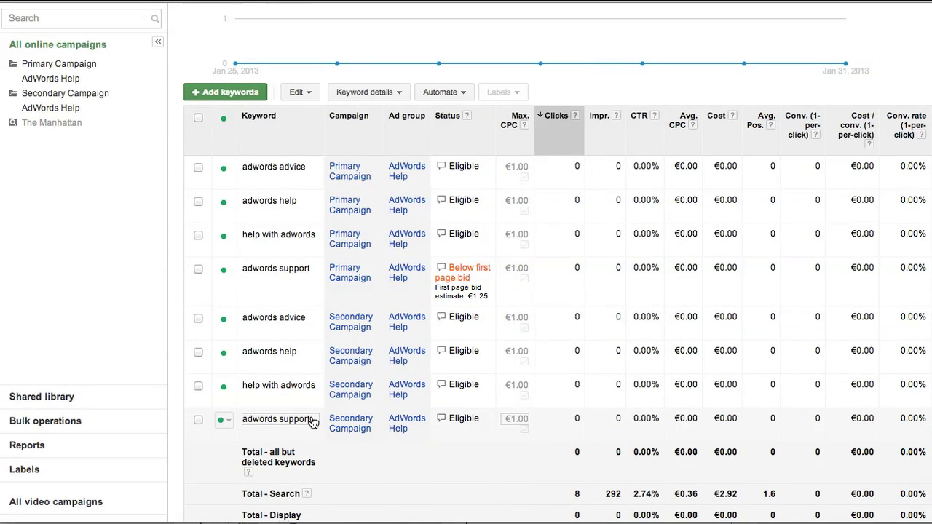
{"action": "scroll", "coordinate": [311, 422], "scroll_direction": "up", "scroll_amount": 3}
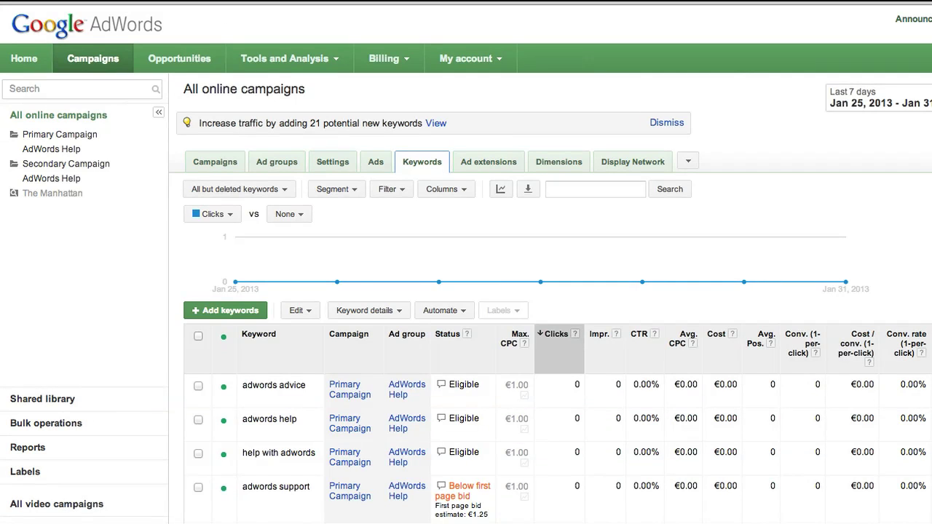
{"action": "left_click", "coordinate": [632, 165]}
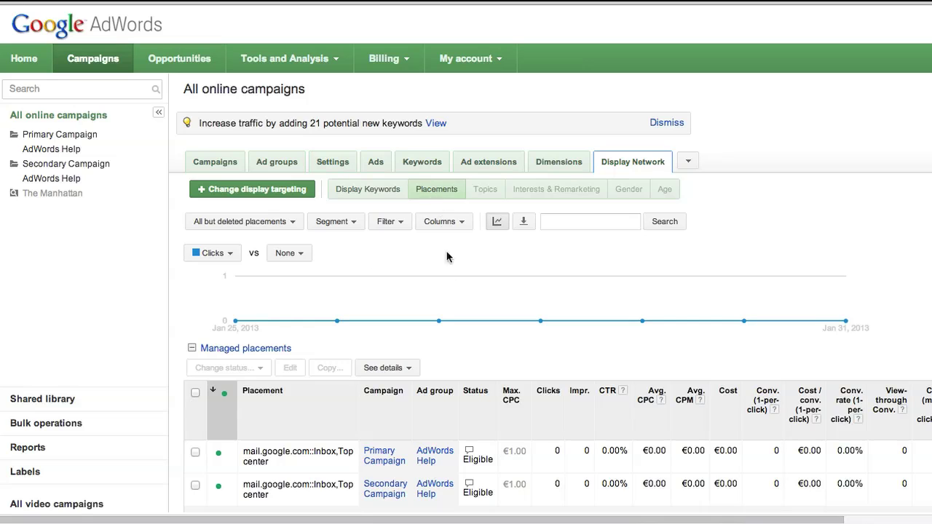
Scroll to the Managed placements table listing the mail.google.com::Inbox,Top center placements.
{"action": "scroll", "coordinate": [451, 304], "scroll_direction": "down", "scroll_amount": 2}
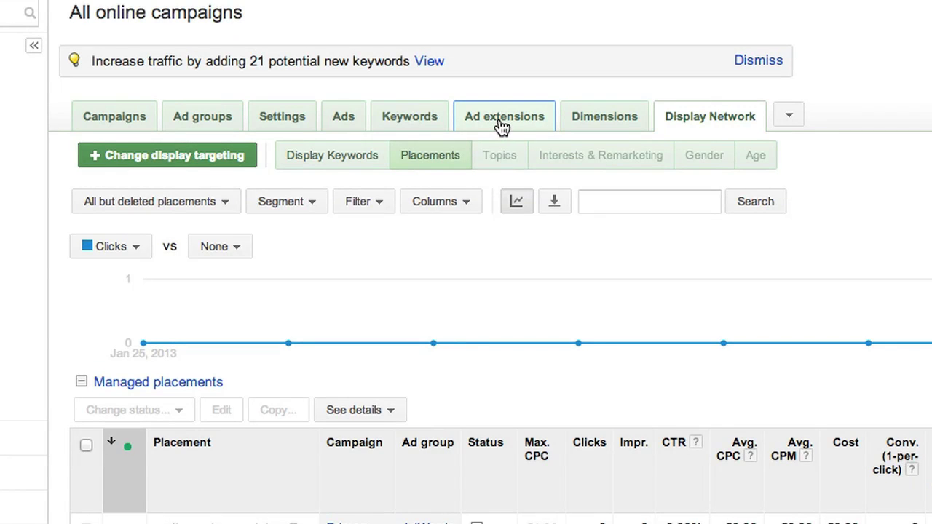
View the Call Extensions table under Ad extensions for all campaigns.
{"action": "left_click", "coordinate": [502, 124]}
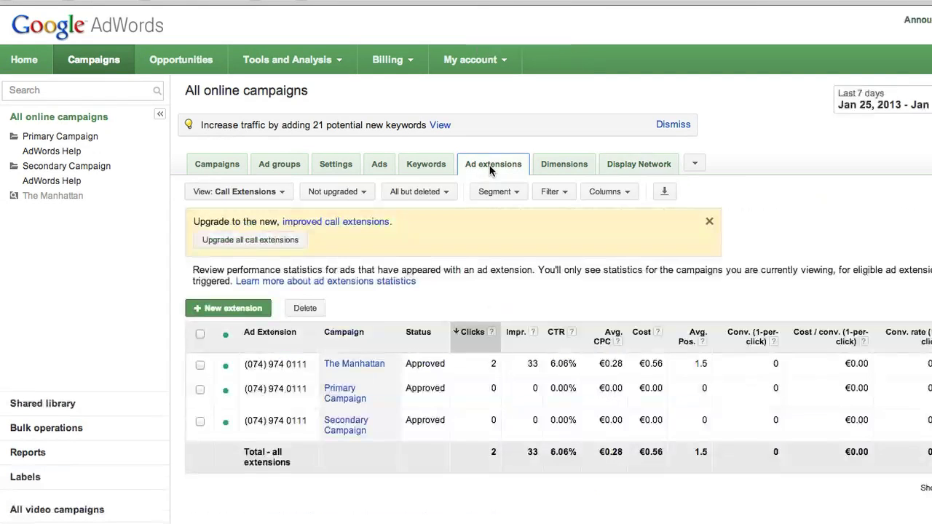
{"action": "mouse_move", "coordinate": [308, 396]}
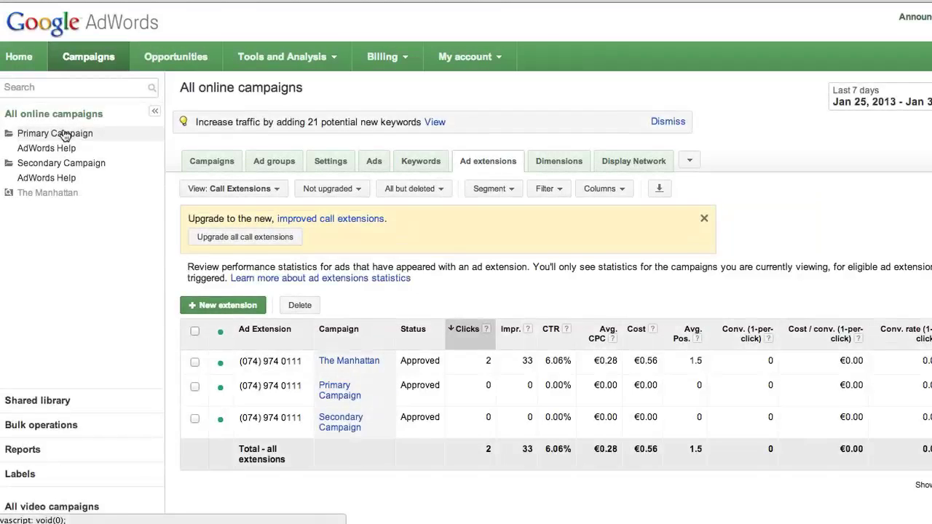
{"action": "left_click", "coordinate": [64, 134]}
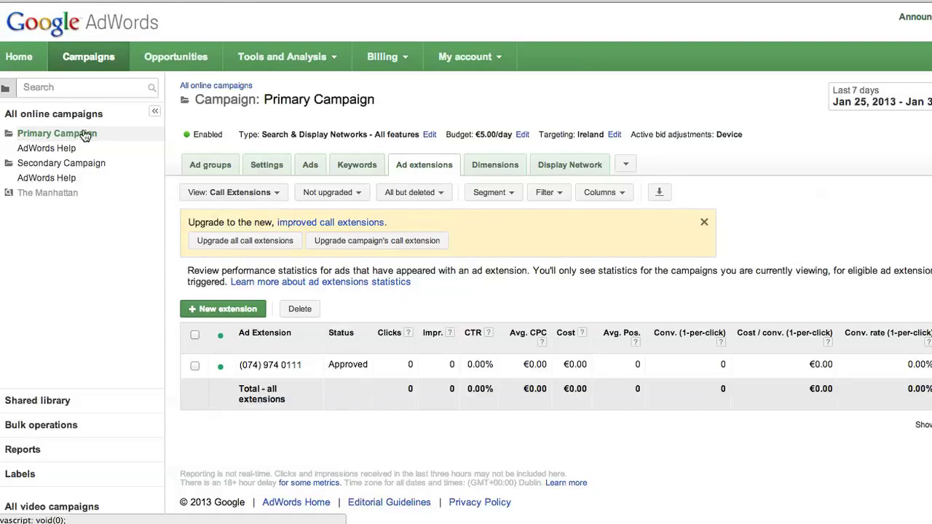
Change the Primary Campaign's mobile bid adjustment from a 20% to a 30% decrease.
{"action": "left_click", "coordinate": [267, 166]}
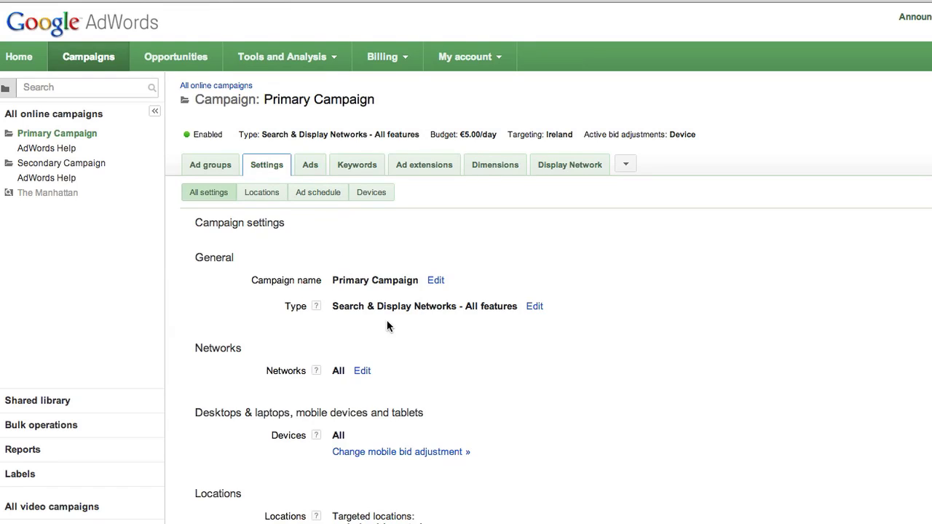
{"action": "left_click", "coordinate": [374, 452]}
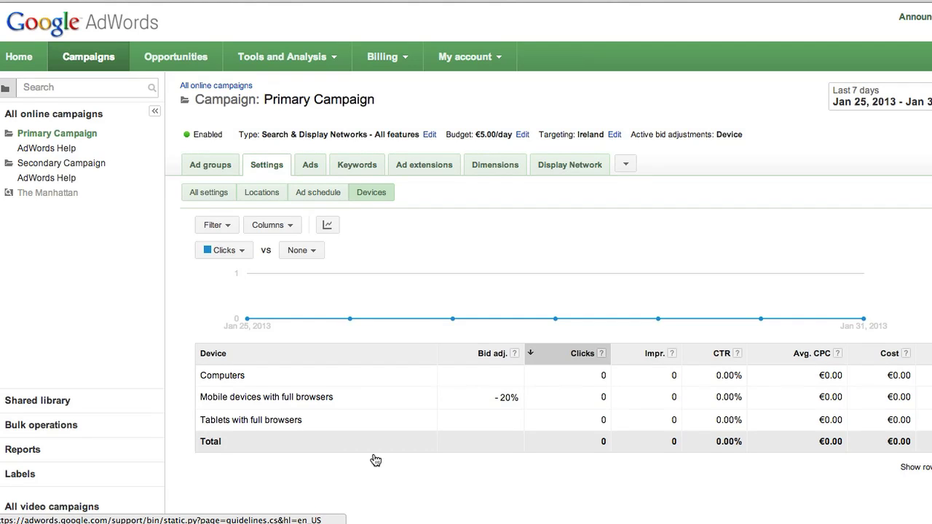
{"action": "scroll", "coordinate": [375, 459], "scroll_direction": "down", "scroll_amount": 2}
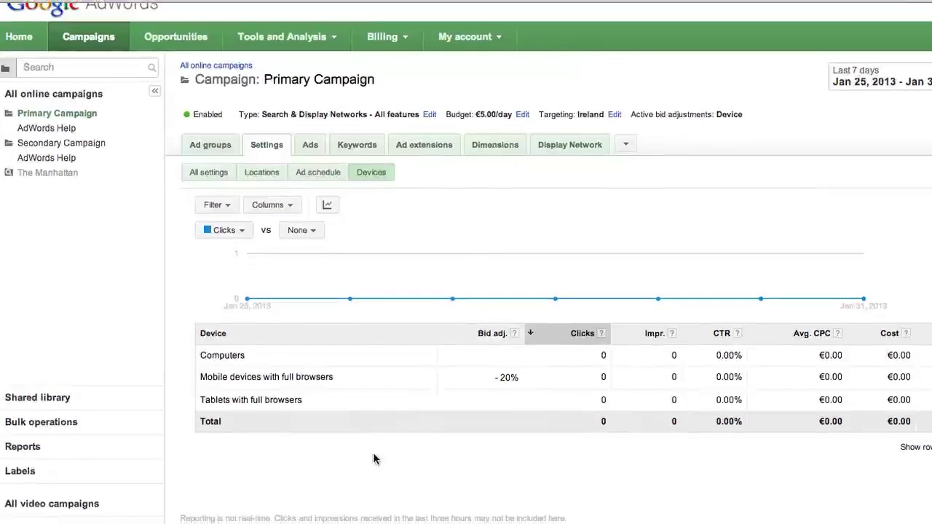
{"action": "scroll", "coordinate": [374, 459], "scroll_direction": "up", "scroll_amount": 1}
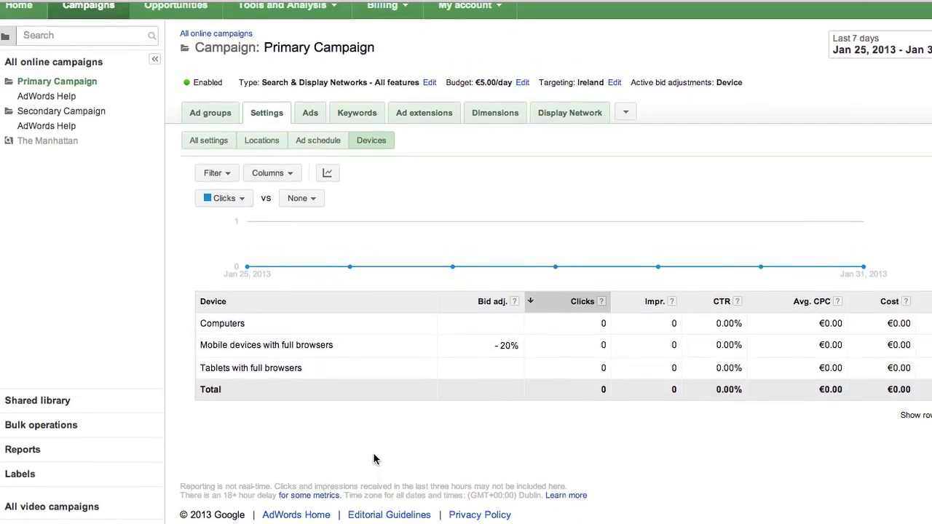
{"action": "left_click", "coordinate": [517, 348]}
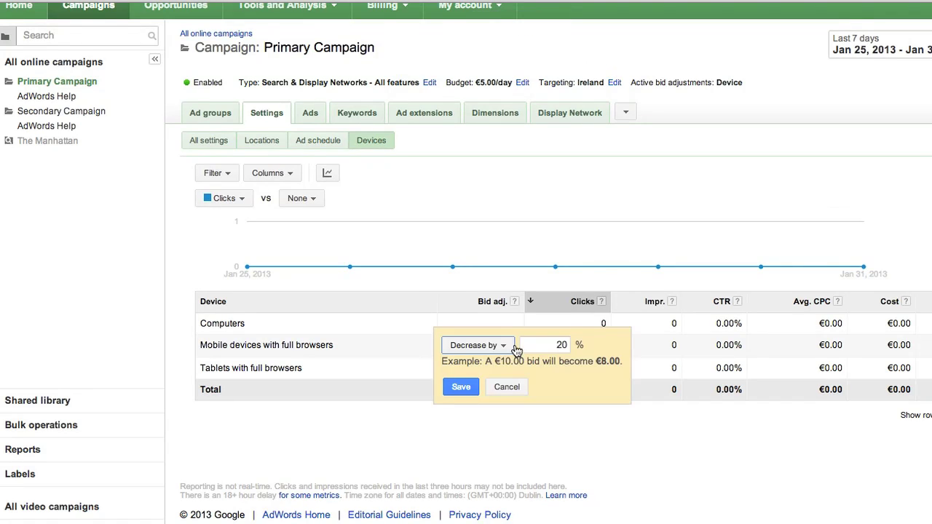
{"action": "left_click", "coordinate": [554, 345]}
{"action": "double_click", "coordinate": [559, 344]}
{"action": "type", "text": "30"}
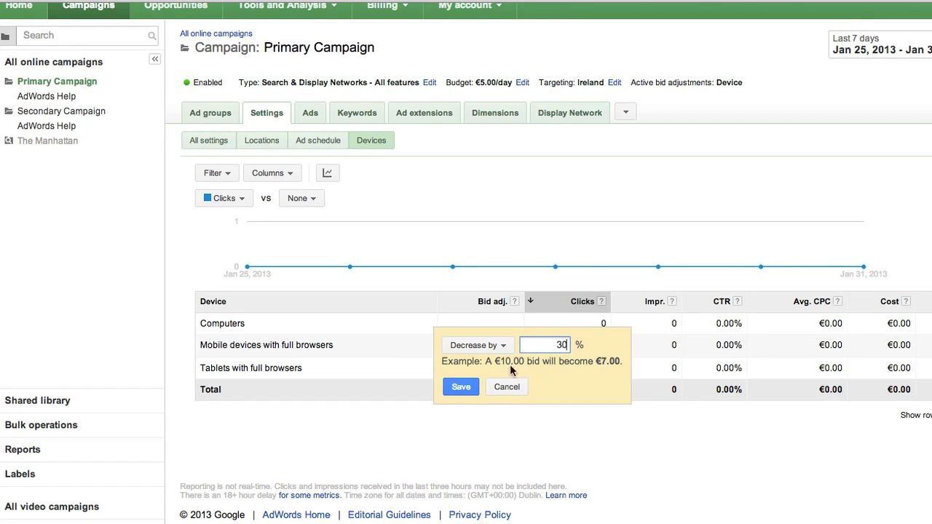
{"action": "left_click", "coordinate": [464, 386]}
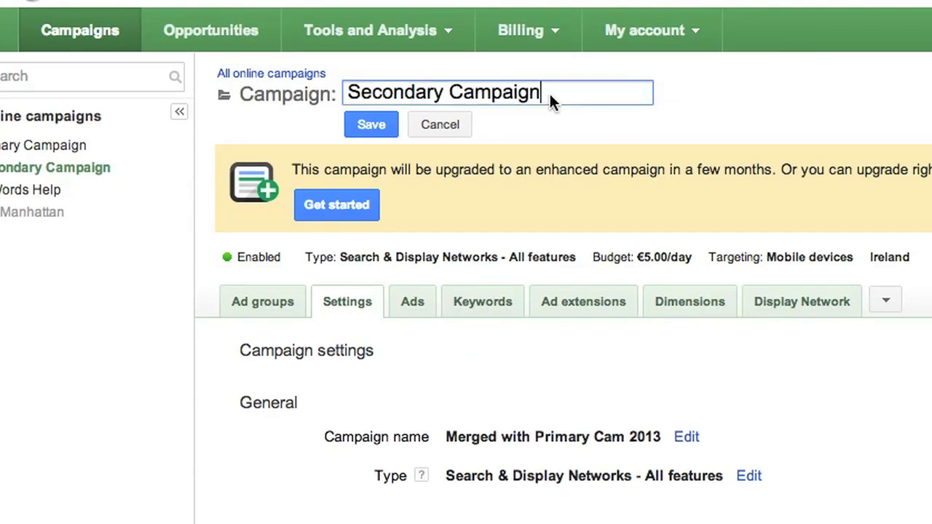
{"action": "double_click", "coordinate": [497, 86]}
Rename the Secondary Campaign to 'Merged with Primary Camp 2013' and save the name.
{"action": "left_click_drag", "start_coordinate": [497, 86], "coordinate": [355, 82]}
{"action": "type", "text": "Mergee"}
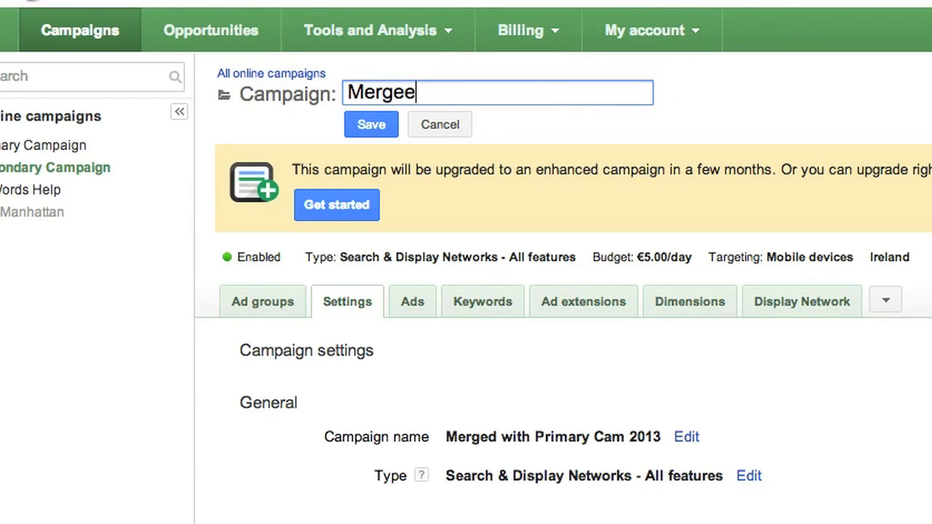
{"action": "key", "text": "BackSpace"}
{"action": "type", "text": "d with "}
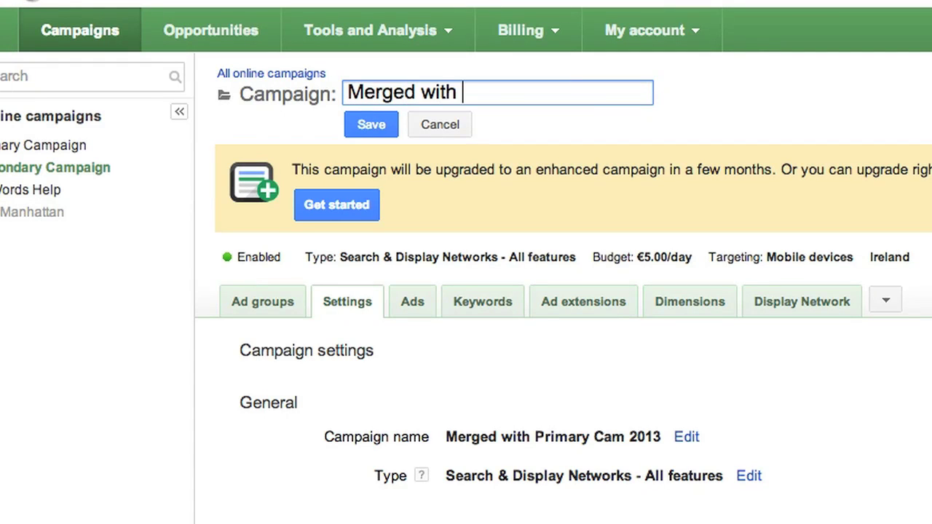
{"action": "type", "text": "Primary Cama"}
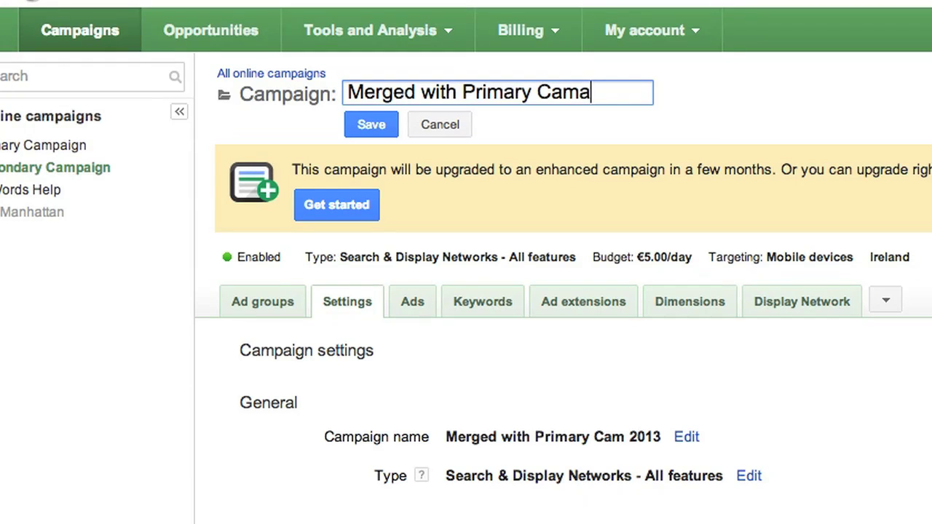
{"action": "key", "text": "BackSpace"}
{"action": "type", "text": "p 2013"}
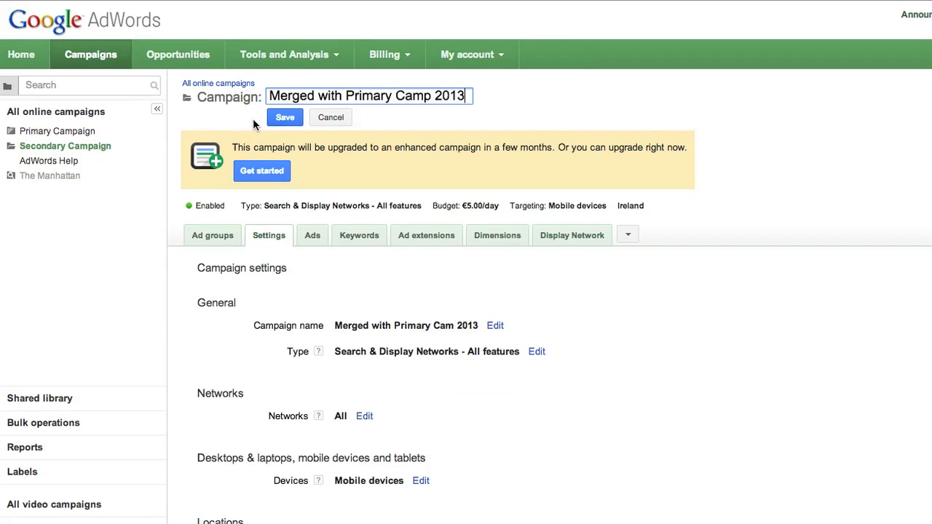
{"action": "left_click", "coordinate": [275, 120]}
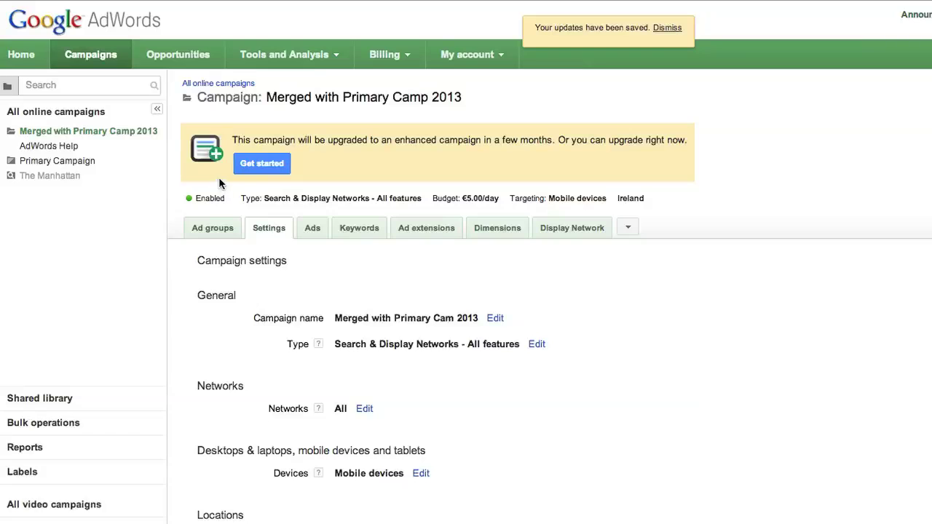
{"action": "left_click", "coordinate": [212, 198]}
Delete the 'Merged with Primary Camp 2013' campaign and go to the Primary Campaign's settings.
{"action": "left_click", "coordinate": [186, 257]}
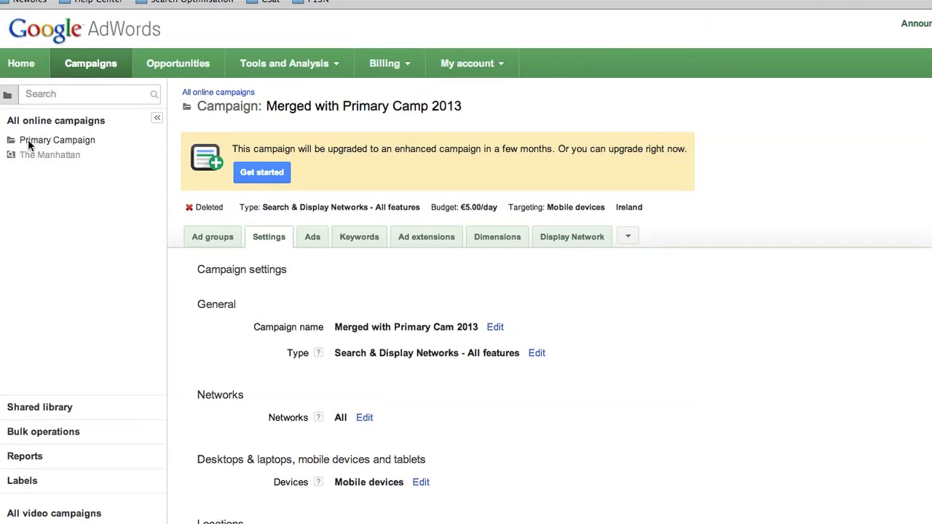
{"action": "left_click", "coordinate": [27, 144]}
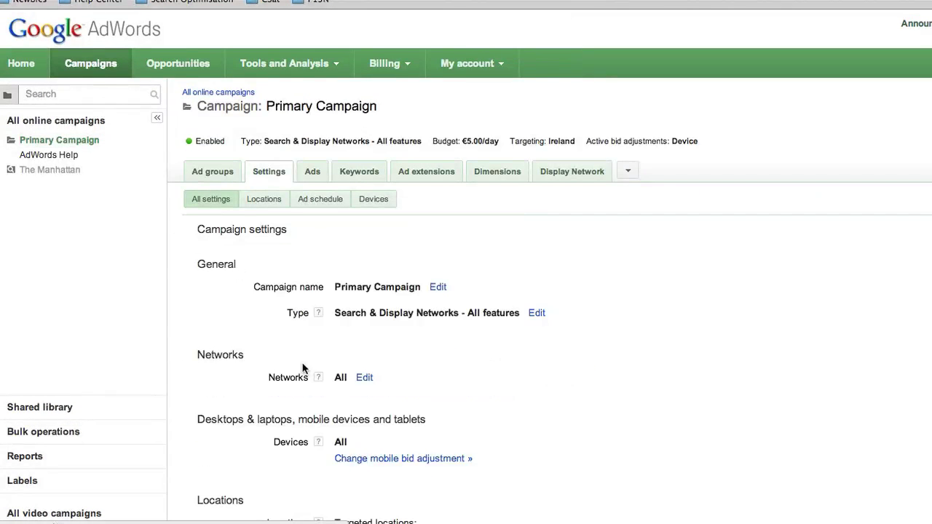
{"action": "scroll", "coordinate": [302, 367], "scroll_direction": "down", "scroll_amount": 3}
{"action": "scroll", "coordinate": [302, 368], "scroll_direction": "down", "scroll_amount": 5}
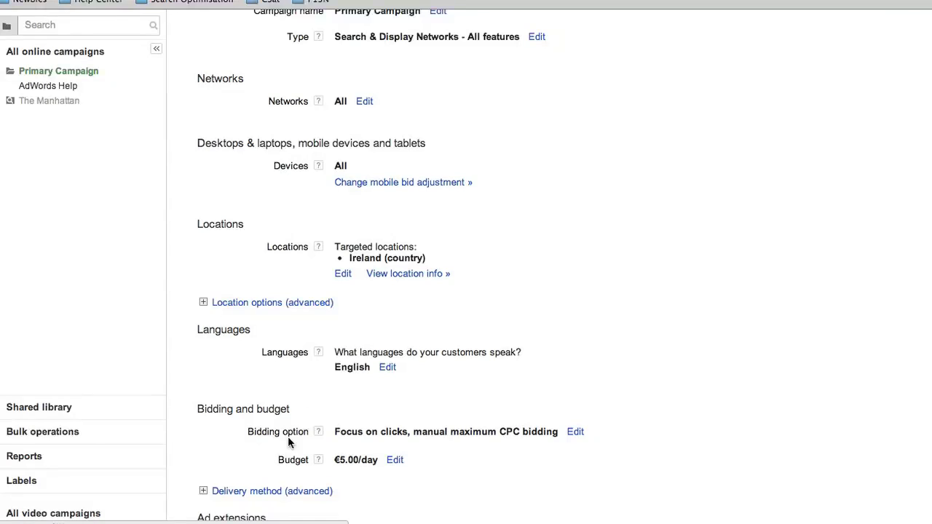
Change the Primary Campaign's daily budget from €5.00 to €10.00 and save.
{"action": "left_click", "coordinate": [394, 460]}
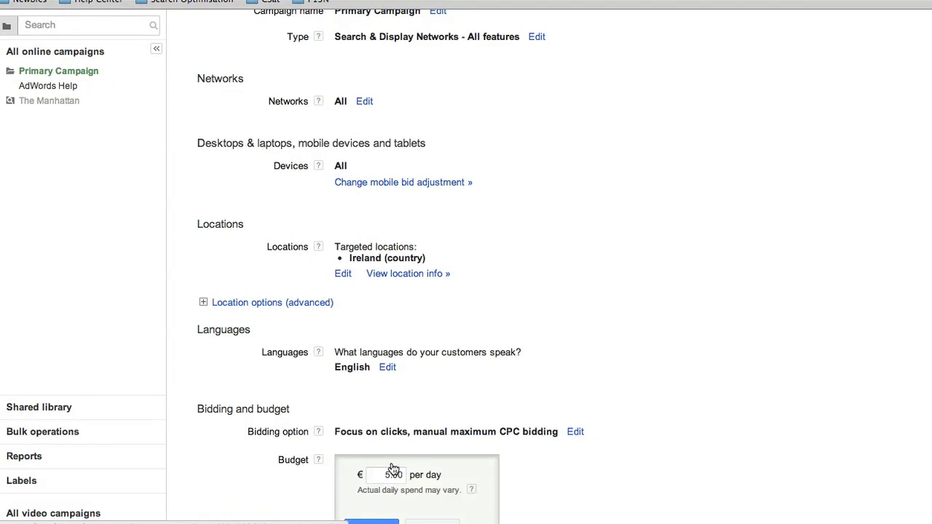
{"action": "scroll", "coordinate": [433, 458], "scroll_direction": "down", "scroll_amount": 2}
{"action": "left_click", "coordinate": [386, 418]}
{"action": "double_click", "coordinate": [386, 419]}
{"action": "type", "text": "10"}
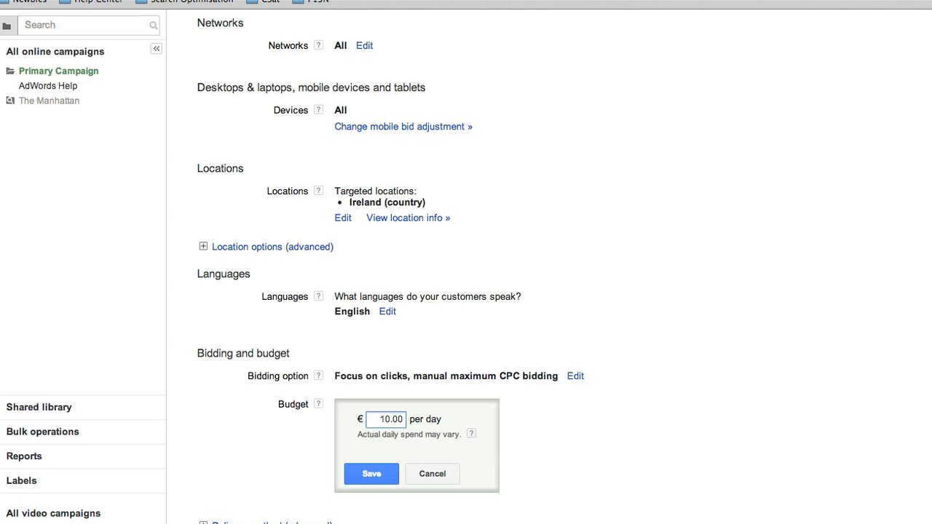
{"action": "left_click", "coordinate": [380, 479]}
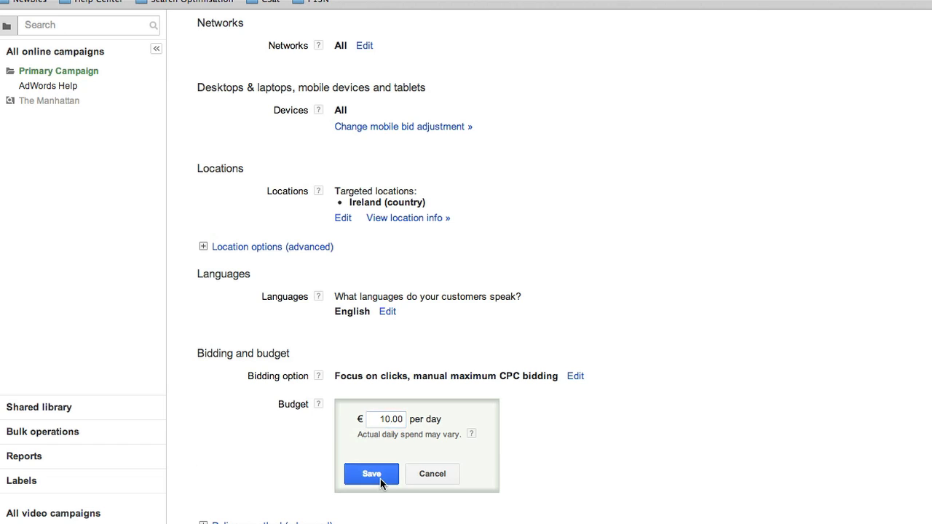